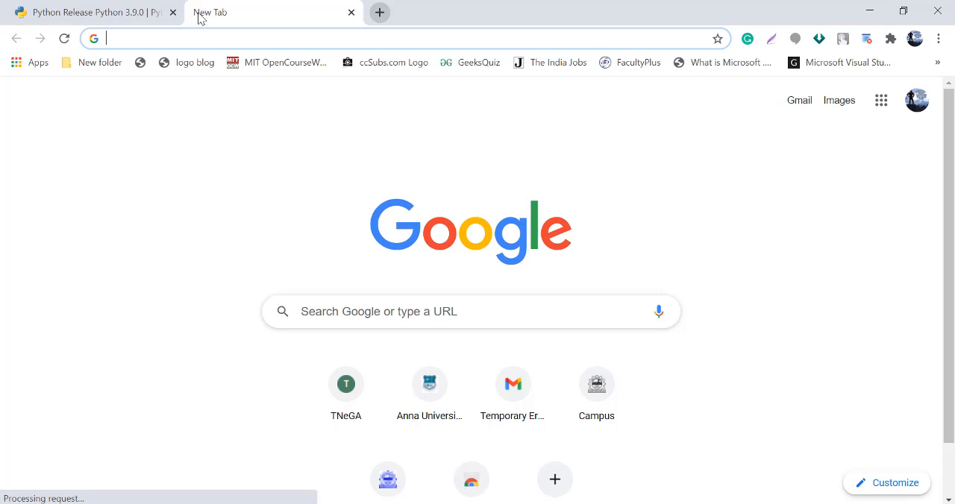
# Search the web for "jetbrains" and open the official JetBrains website.
pyautogui.write('j')
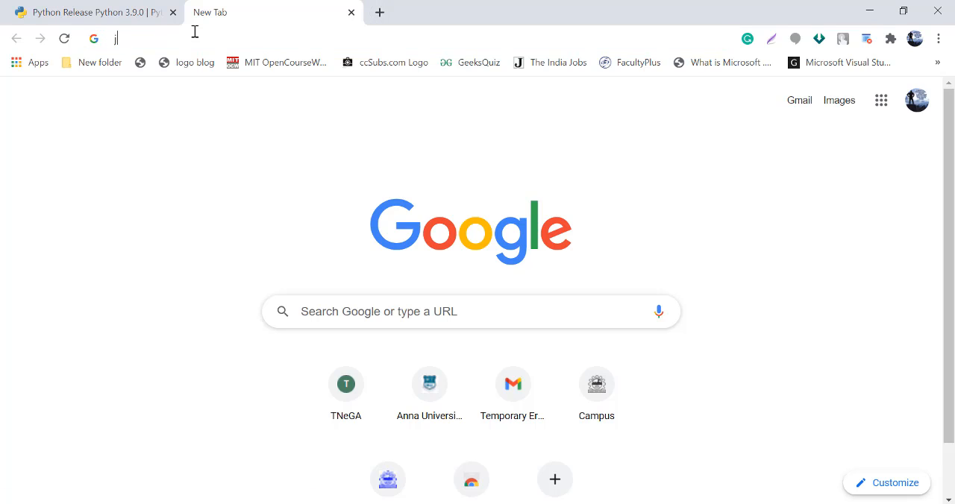
pyautogui.write('etbrains')
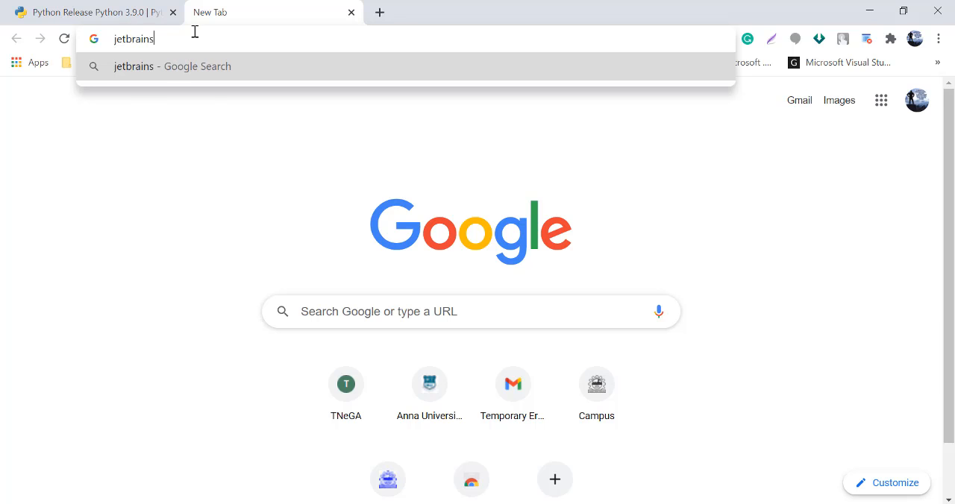
pyautogui.press('Return')
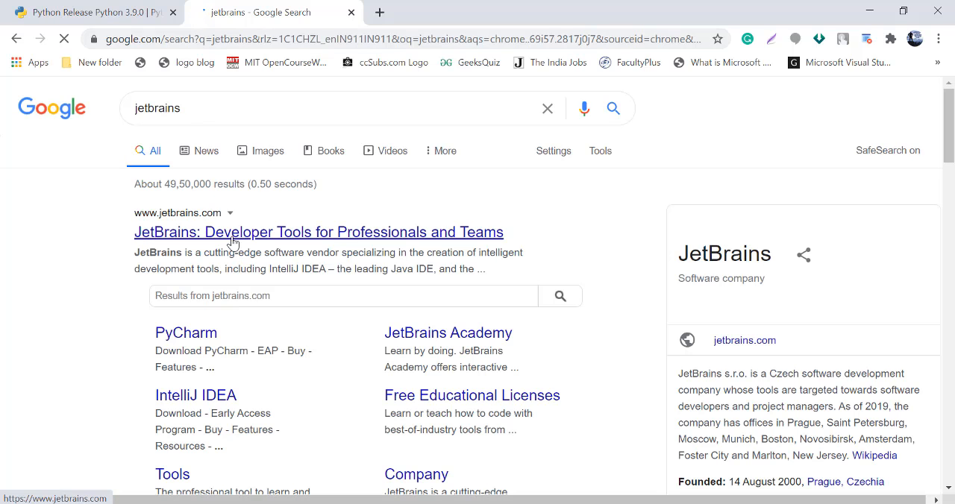
pyautogui.click(233, 238)
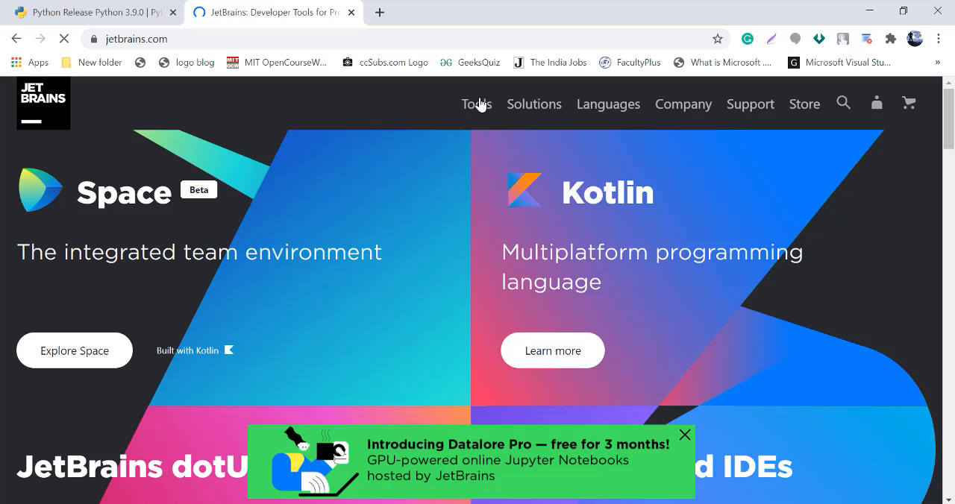
# Open the IntelliJ IDEA product page, dismiss the cookie notice and go to its Windows download page.
pyautogui.moveTo(480, 104)
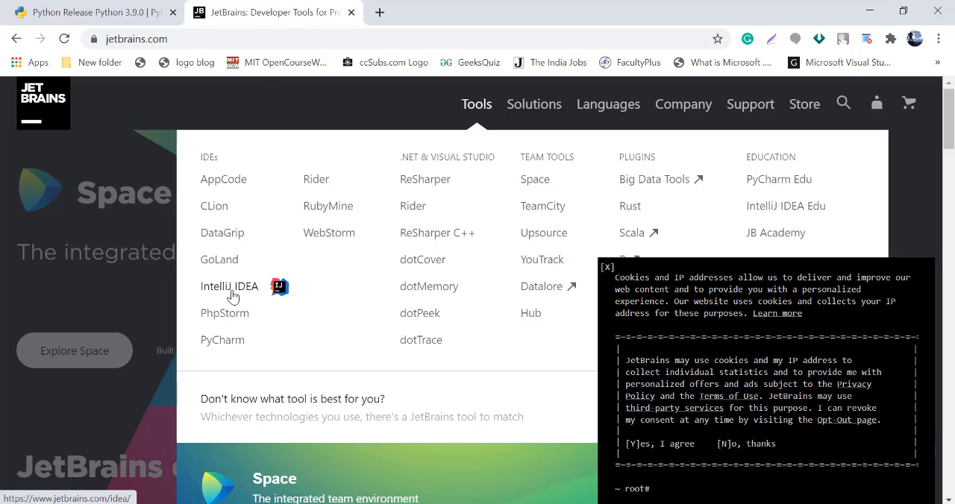
pyautogui.click(233, 296)
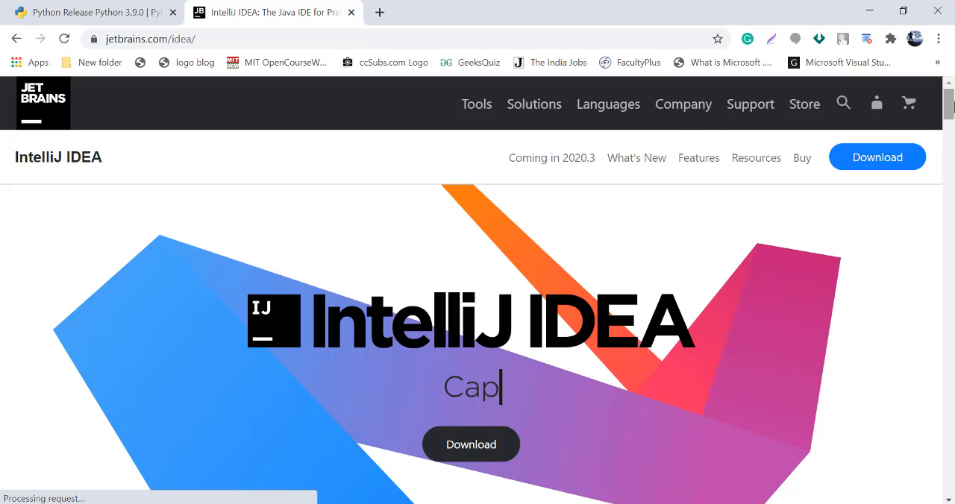
pyautogui.moveTo(952, 106)
pyautogui.mouseDown()
pyautogui.moveTo(953, 153)
pyautogui.moveTo(954, 111)
pyautogui.mouseUp()
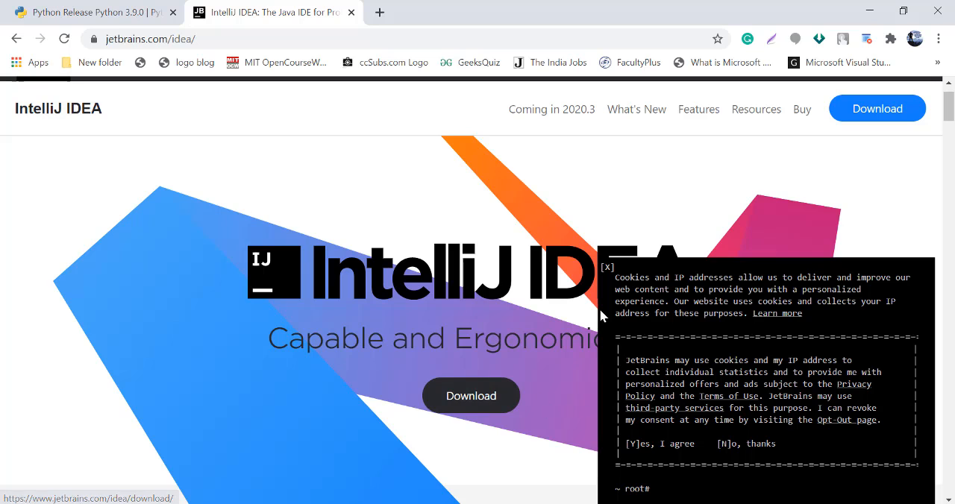
pyautogui.click(606, 268)
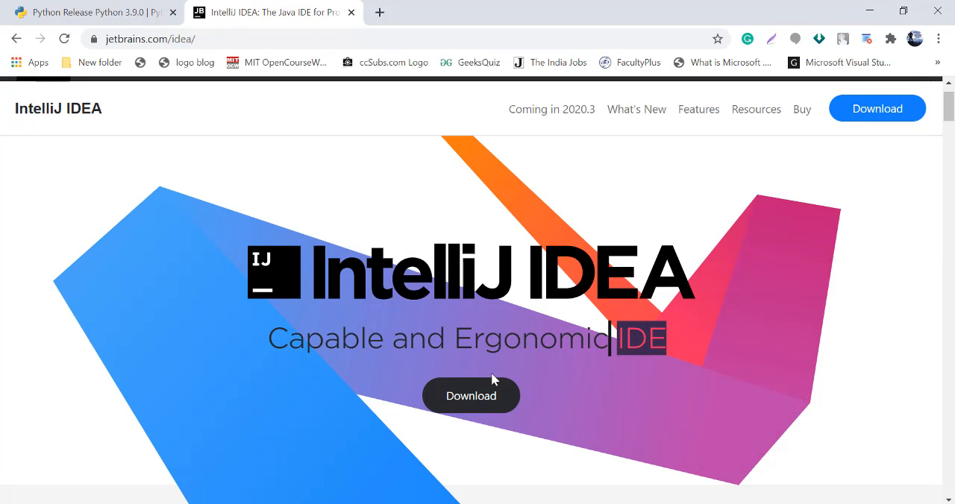
pyautogui.click(468, 402)
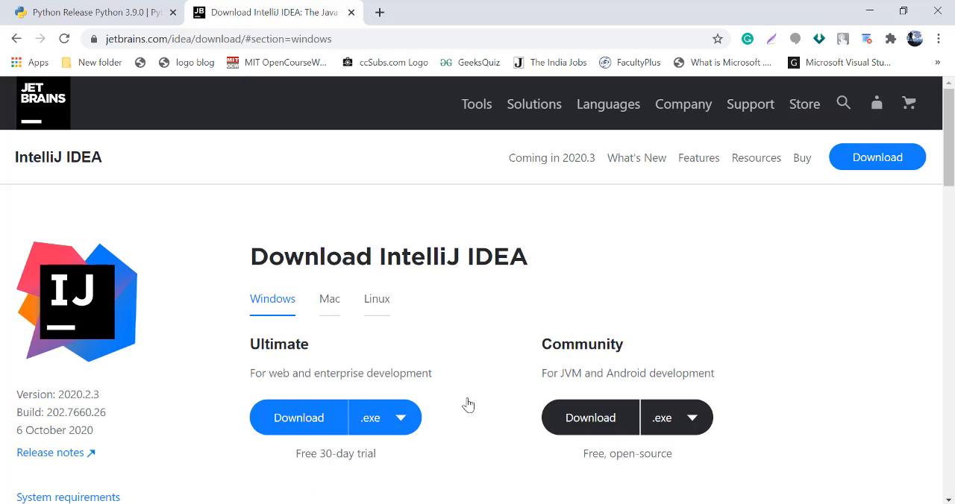
pyautogui.scroll(-1, 377, 235)
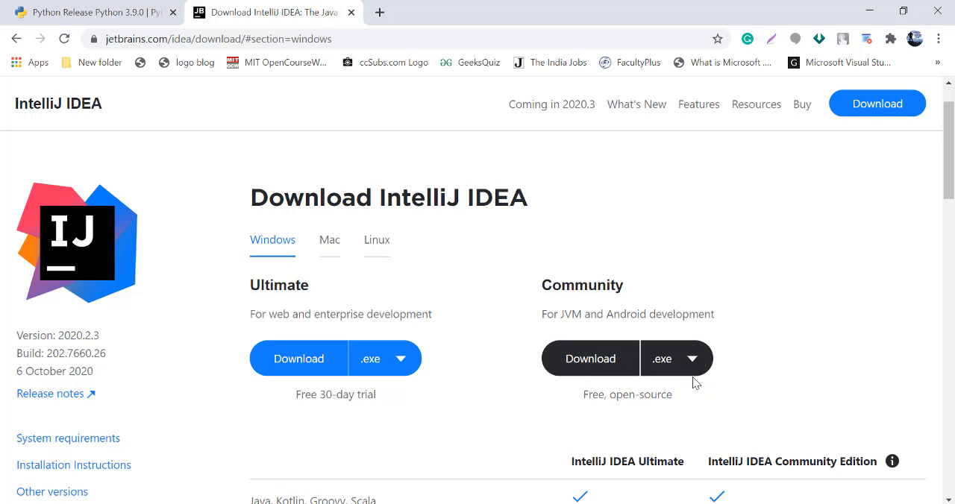
pyautogui.moveTo(952, 200)
pyautogui.mouseDown()
pyautogui.moveTo(952, 300)
pyautogui.moveTo(951, 213)
pyautogui.mouseUp()
pyautogui.scroll(1, 597, 214)
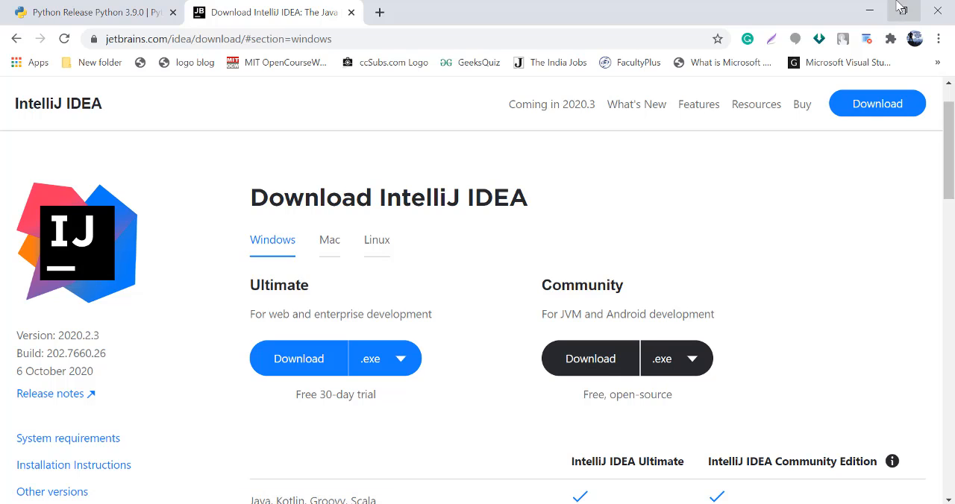
# Minimize the browser and launch the ideaIC-2020.2.3 installer from the python folder on the desktop.
pyautogui.click(869, 10)
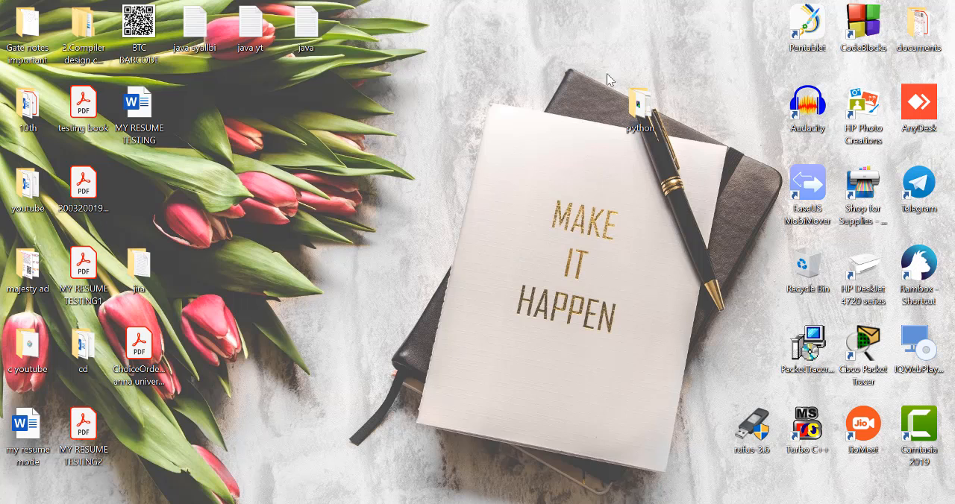
pyautogui.doubleClick(640, 104)
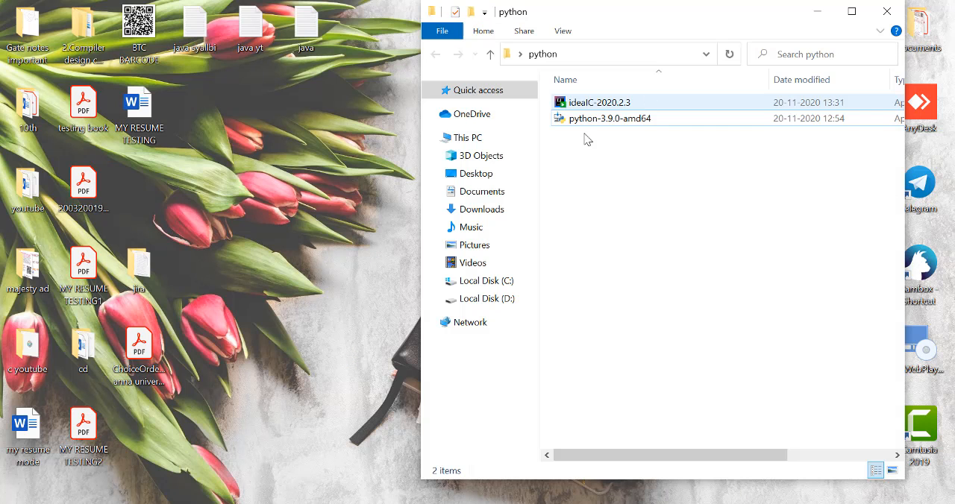
pyautogui.click(604, 105)
pyautogui.click(605, 106)
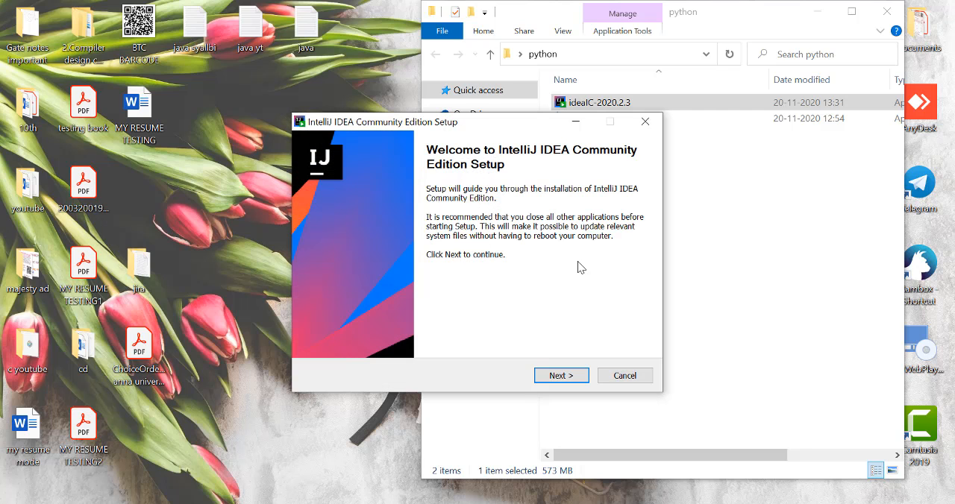
# Continue past the setup's welcome page and accept the default destination folder, minimizing the python folder window.
pyautogui.click(570, 379)
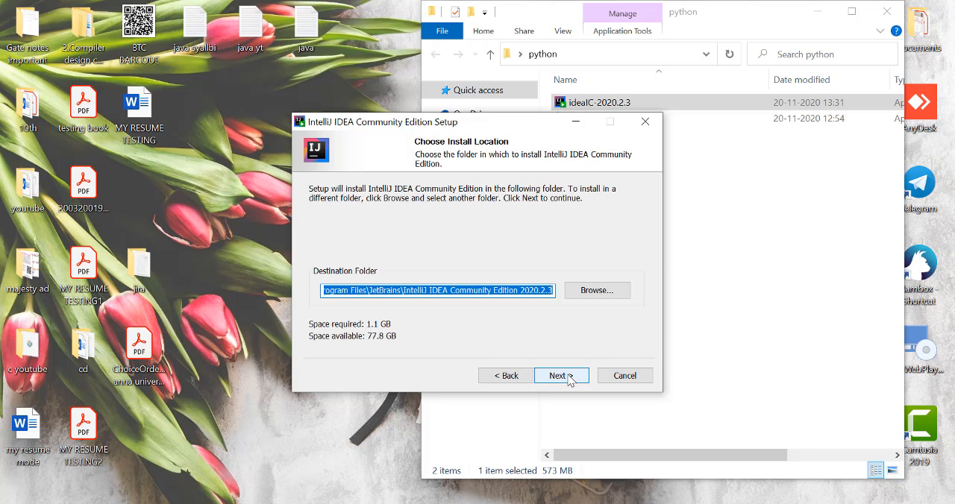
pyautogui.click(817, 22)
pyautogui.click(817, 21)
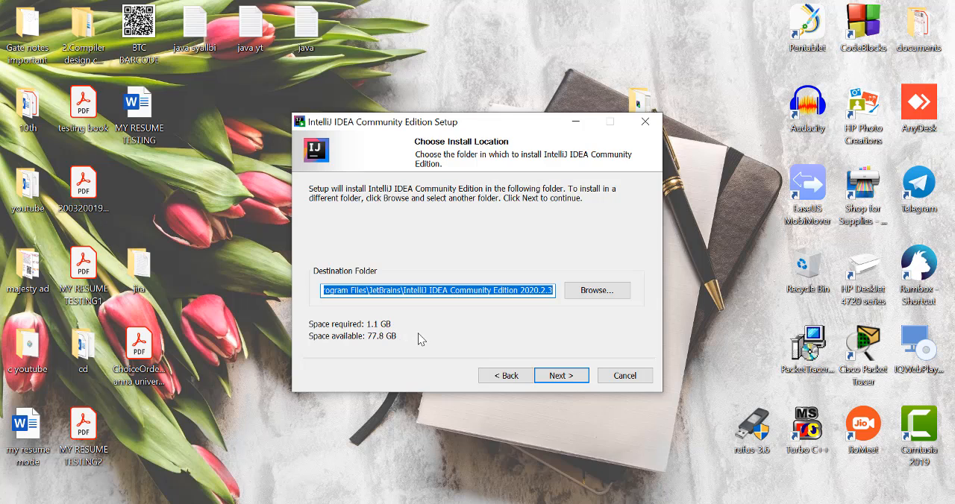
pyautogui.click(563, 377)
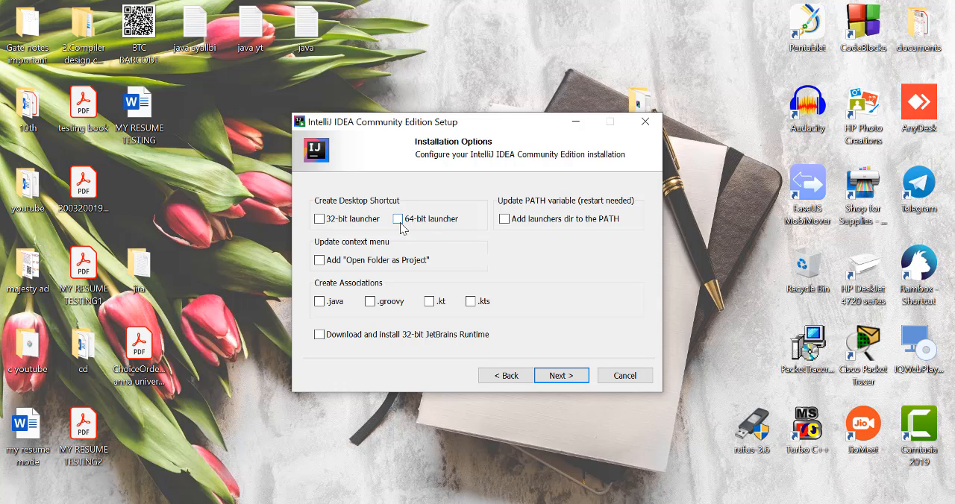
# Select the 64-bit launcher desktop shortcut and the .kt association, and start the installation with the JetBrains Start Menu folder.
pyautogui.click(399, 221)
pyautogui.click(429, 303)
pyautogui.click(569, 377)
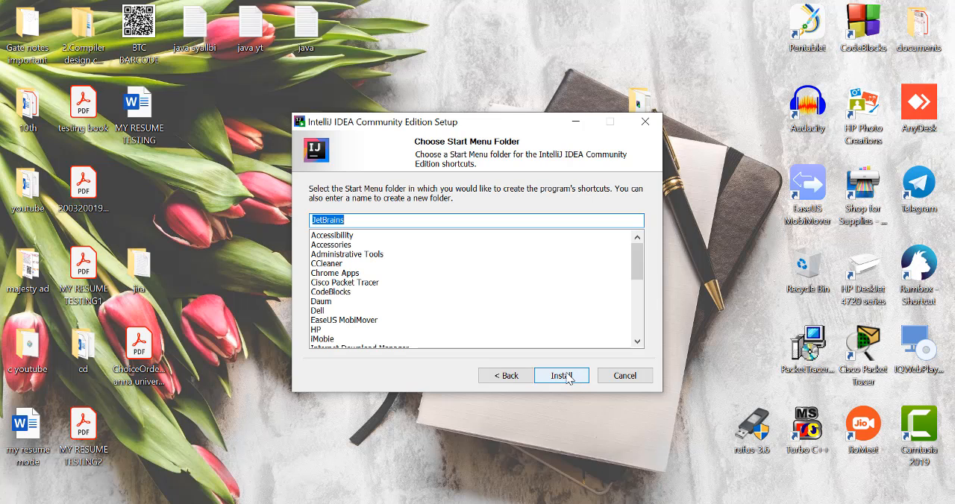
pyautogui.click(567, 377)
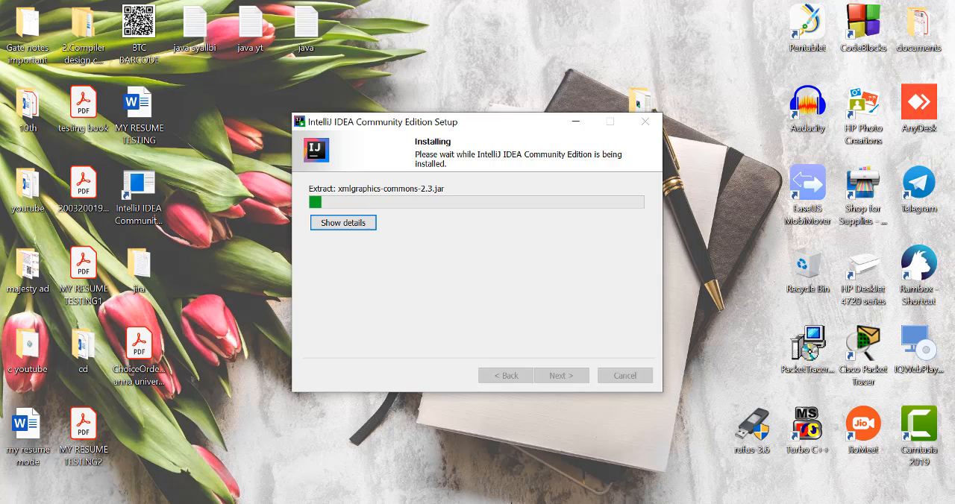
pyautogui.moveTo(519, 500)
pyautogui.click(512, 481)
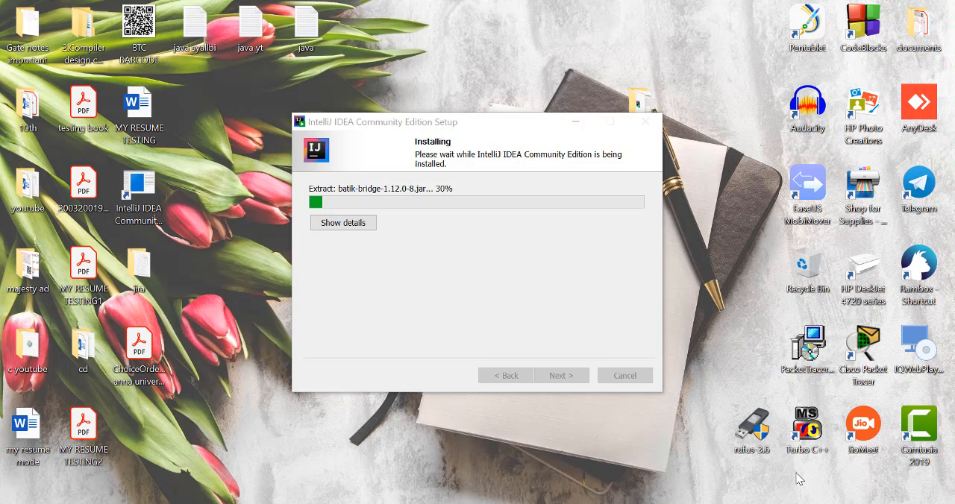
pyautogui.click(900, 478)
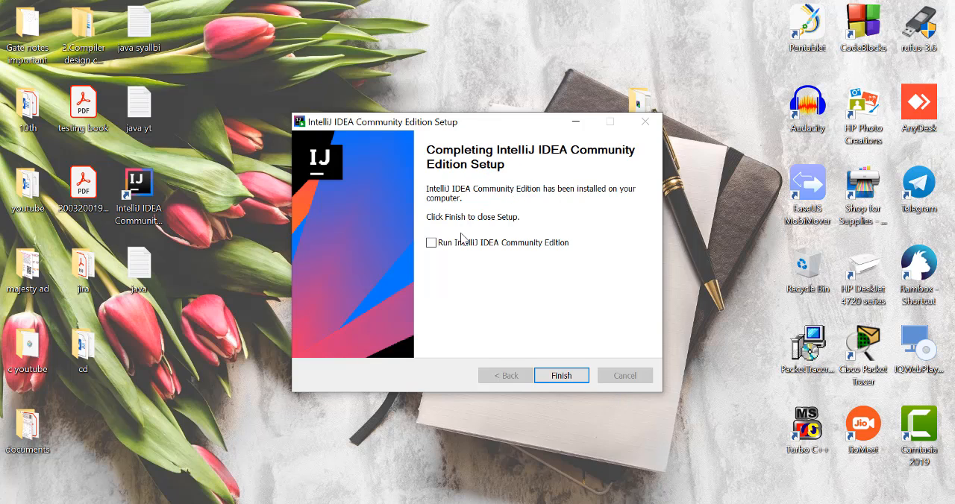
# Finish the setup with the option to run IntelliJ IDEA Community Edition enabled.
pyautogui.click(434, 244)
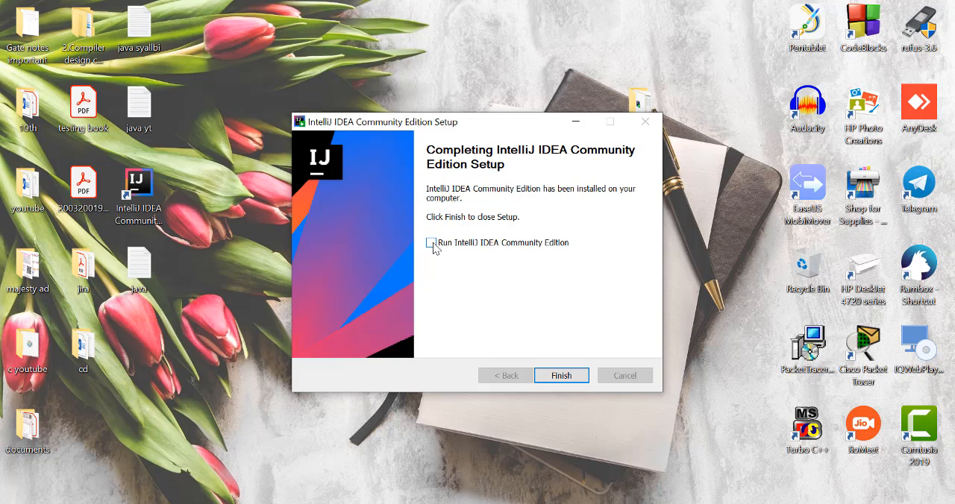
pyautogui.click(558, 378)
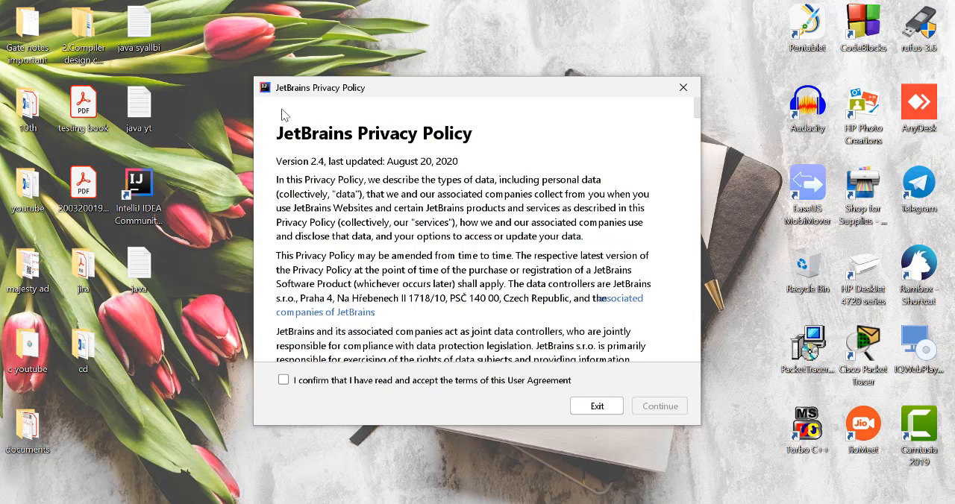
# Accept the JetBrains Privacy Policy terms and decline to send anonymous usage statistics.
pyautogui.click(284, 382)
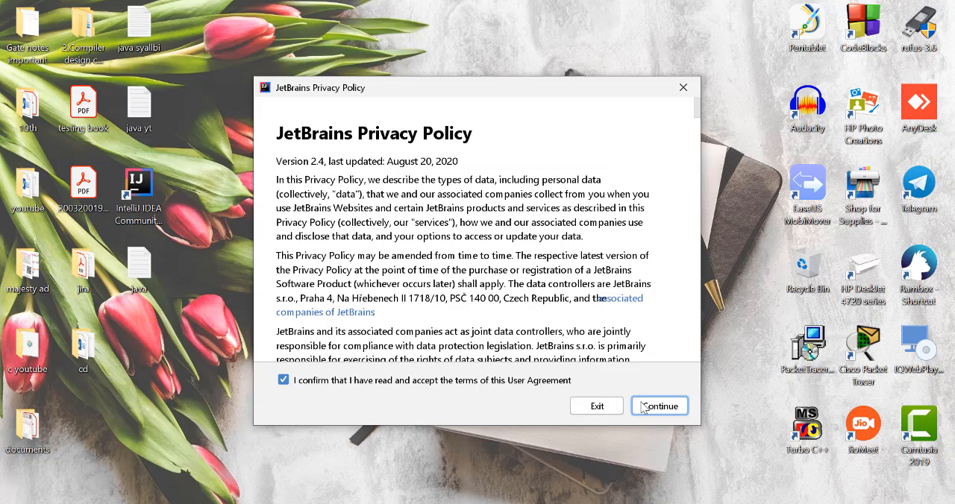
pyautogui.click(661, 409)
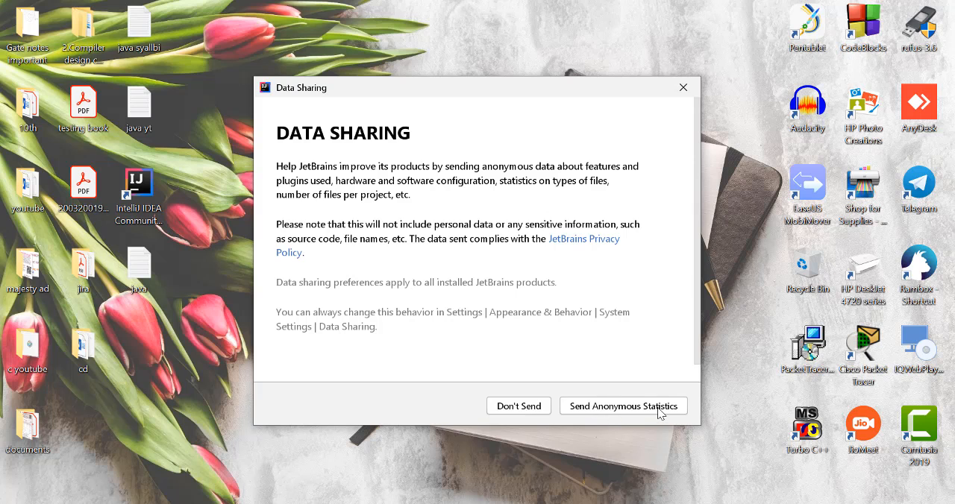
pyautogui.click(520, 406)
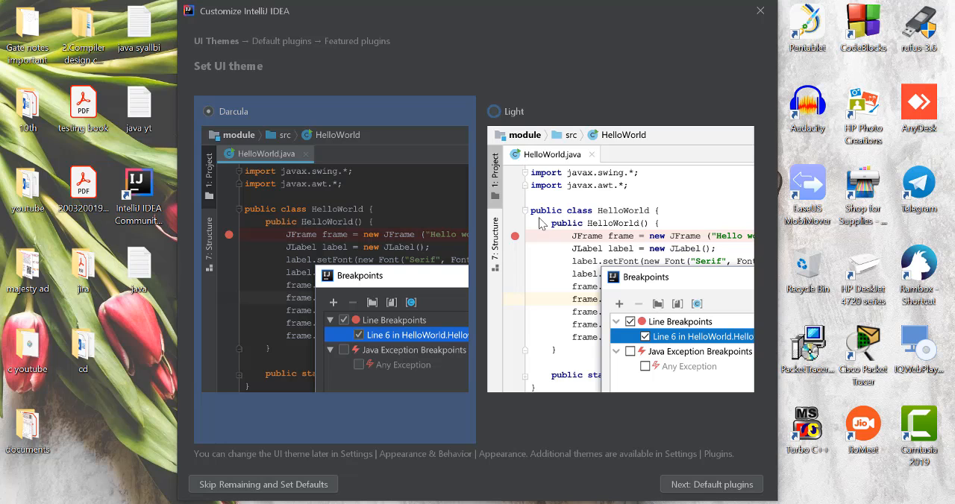
# Set the UI theme to Light and start IntelliJ IDEA with the default plugins and no featured plugins.
pyautogui.click(495, 112)
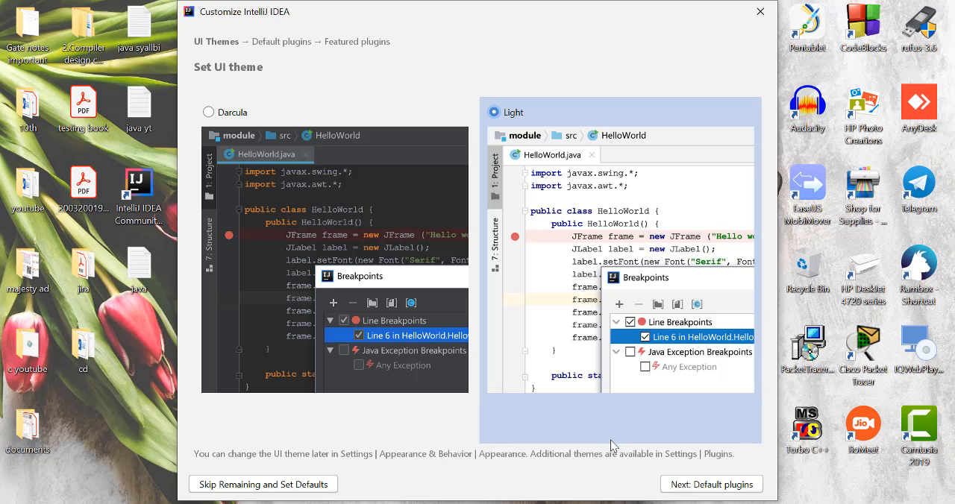
pyautogui.click(673, 489)
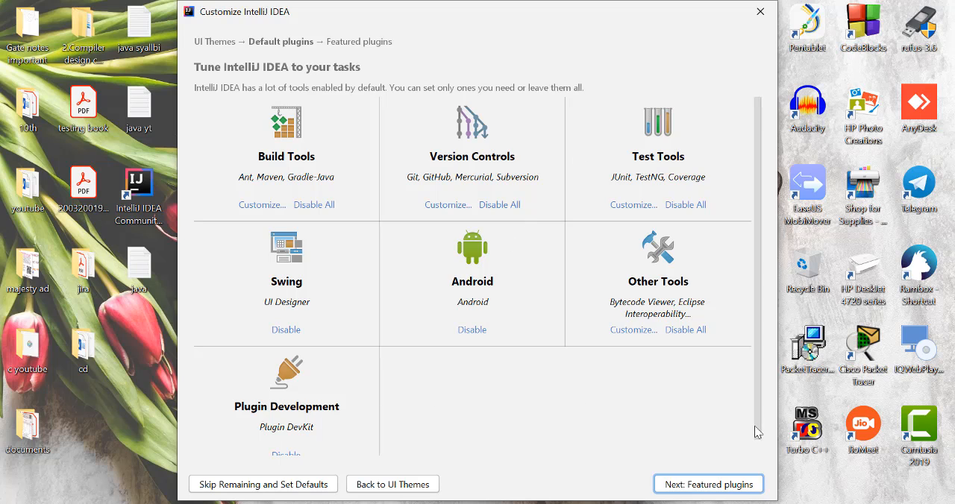
pyautogui.moveTo(758, 440); pyautogui.dragTo(757, 455)
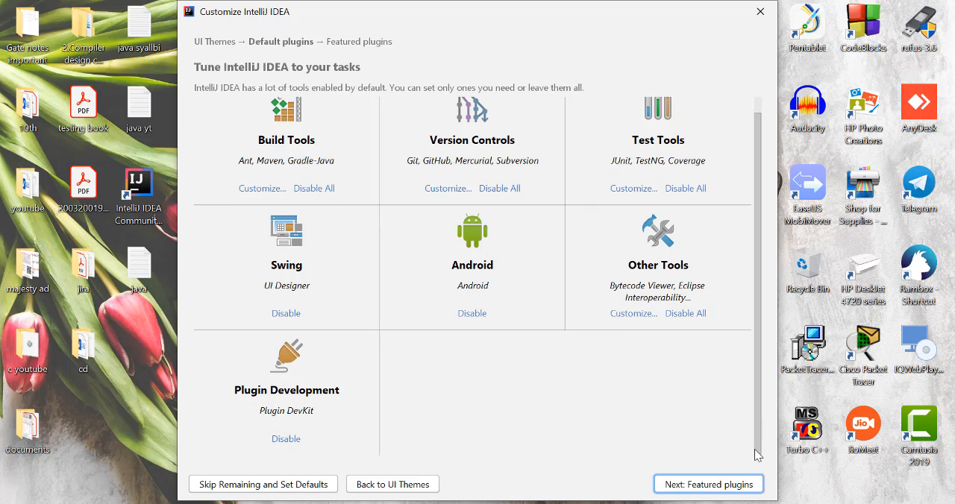
pyautogui.click(720, 486)
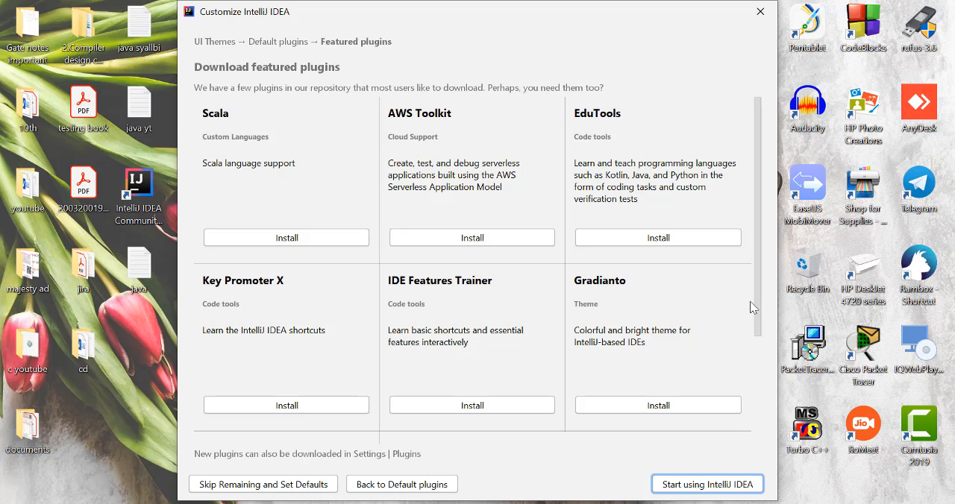
pyautogui.scroll(-3, 756, 373)
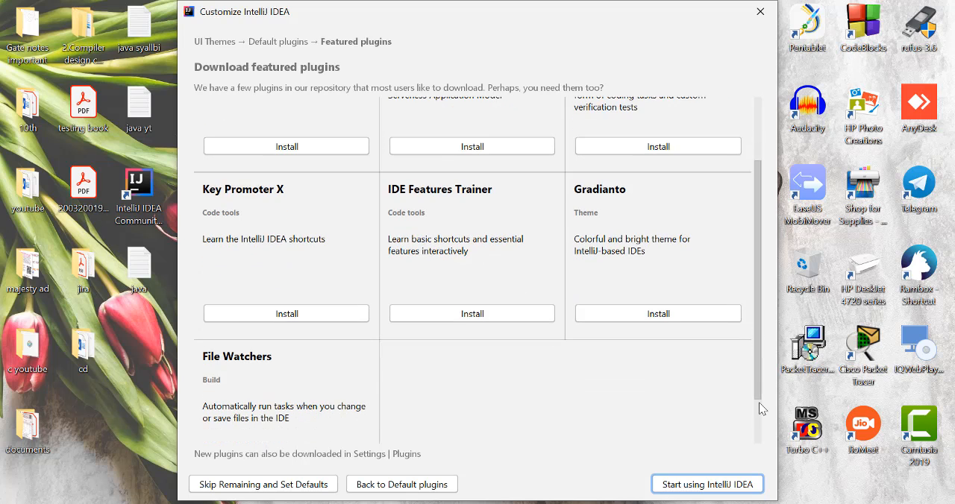
pyautogui.scroll(-2, 758, 403)
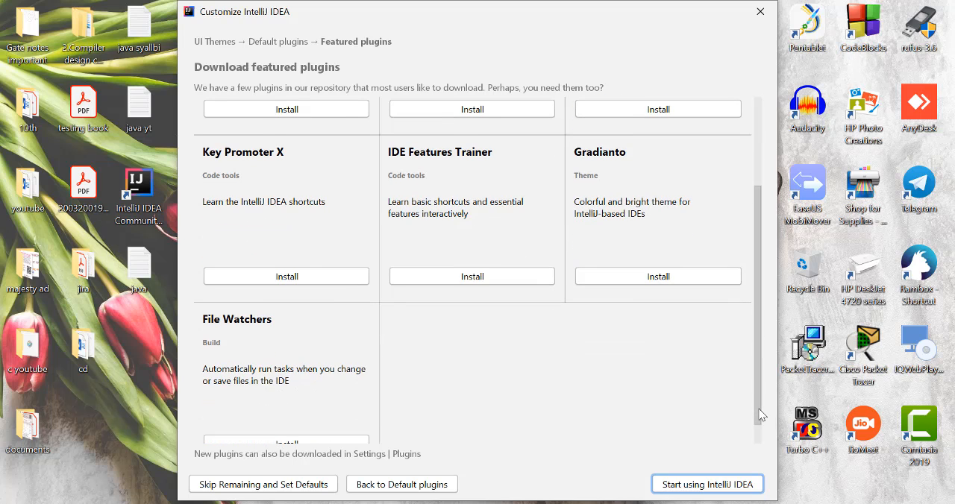
pyautogui.click(708, 484)
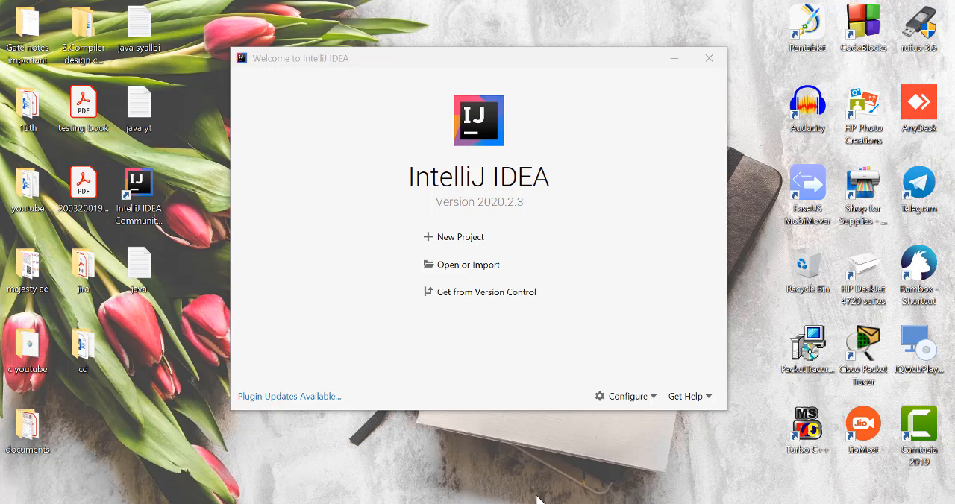
pyautogui.moveTo(498, 503)
pyautogui.moveTo(499, 483)
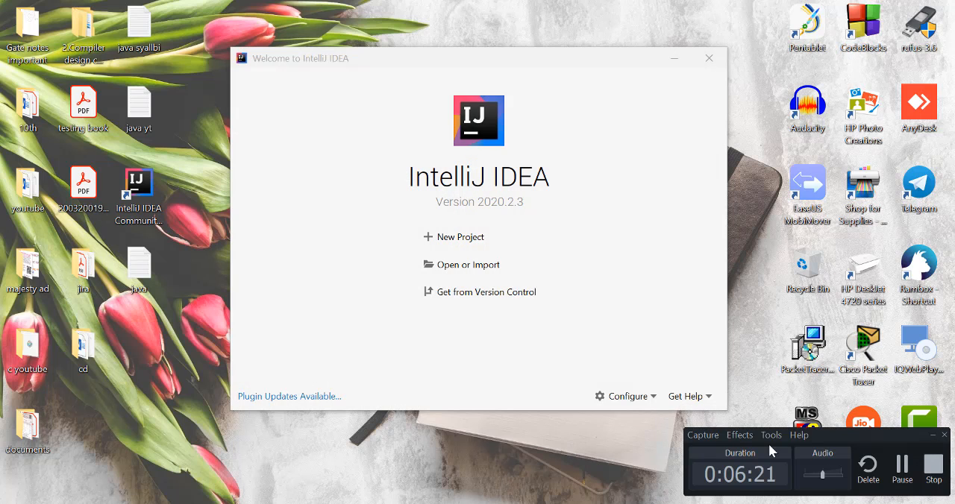